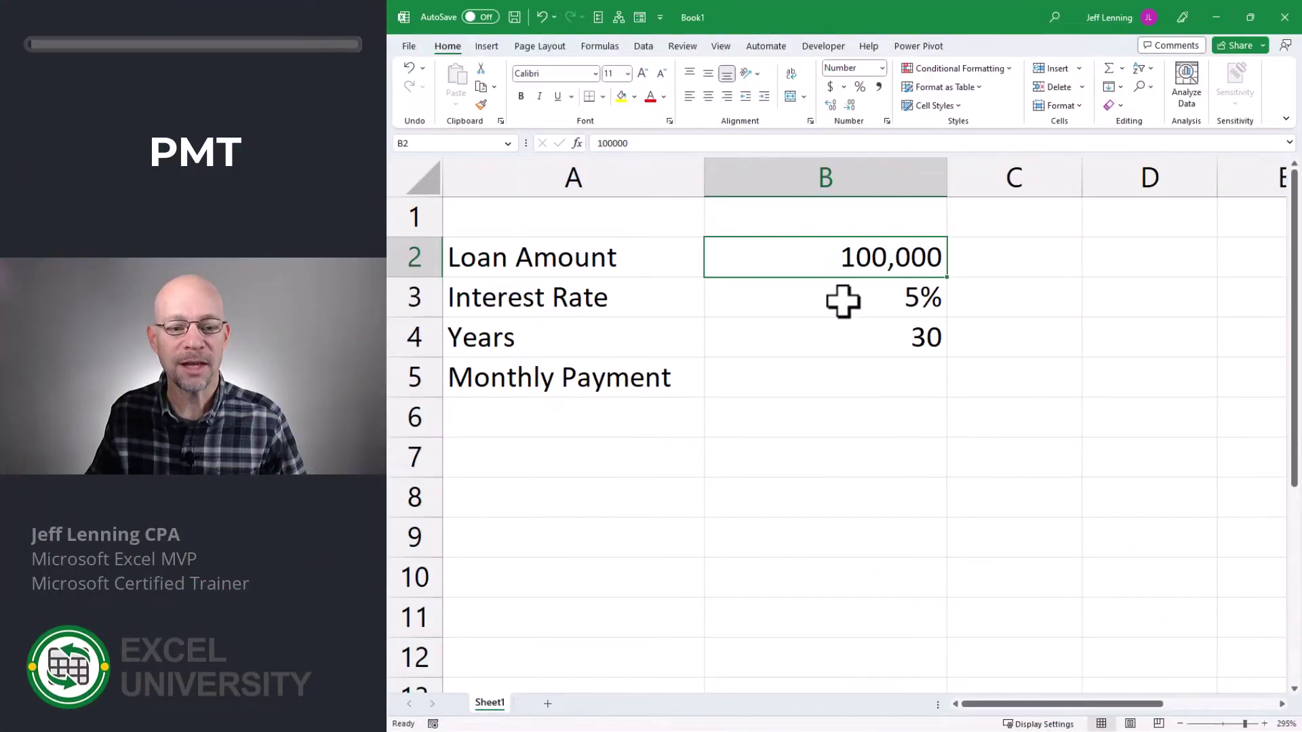
- Review the Loan Amount, Interest Rate and Years inputs, ending on the Monthly Payment cell B5
{"action": "left_click", "coordinate": [843, 303]}
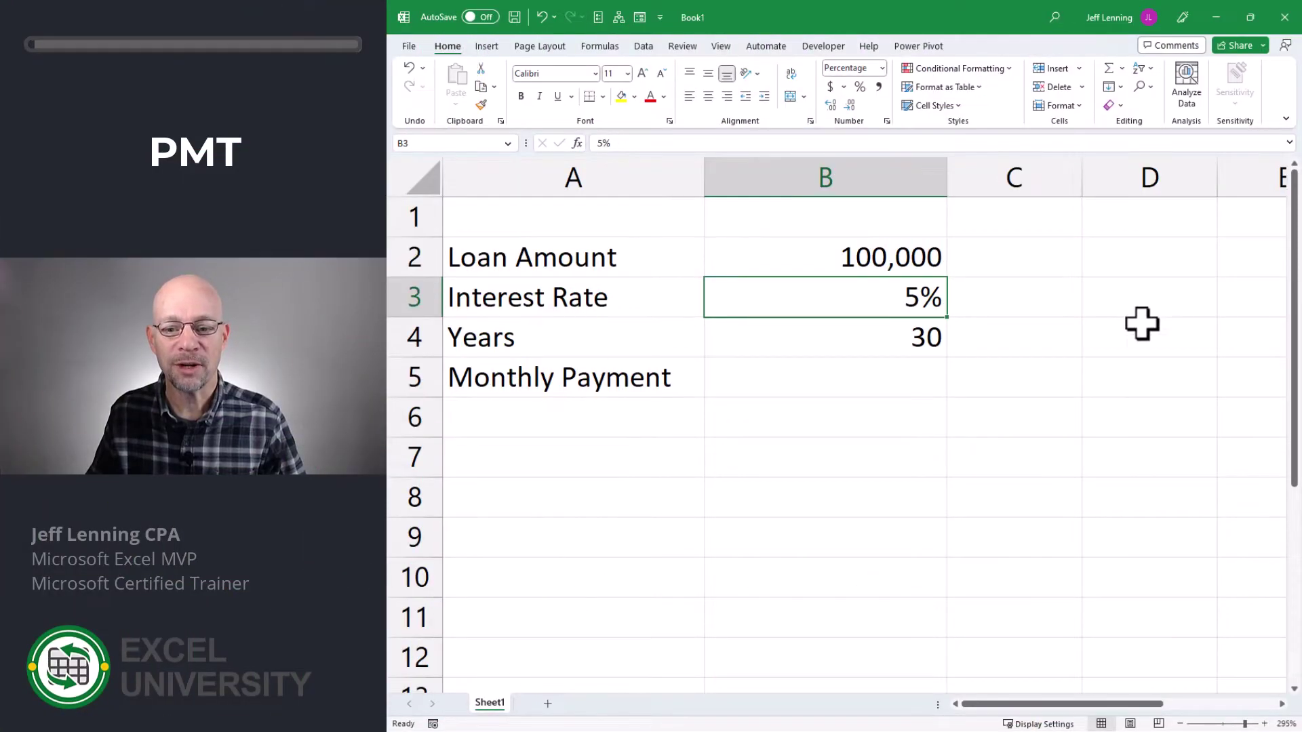
{"action": "left_click", "coordinate": [885, 340]}
{"action": "left_click", "coordinate": [888, 380]}
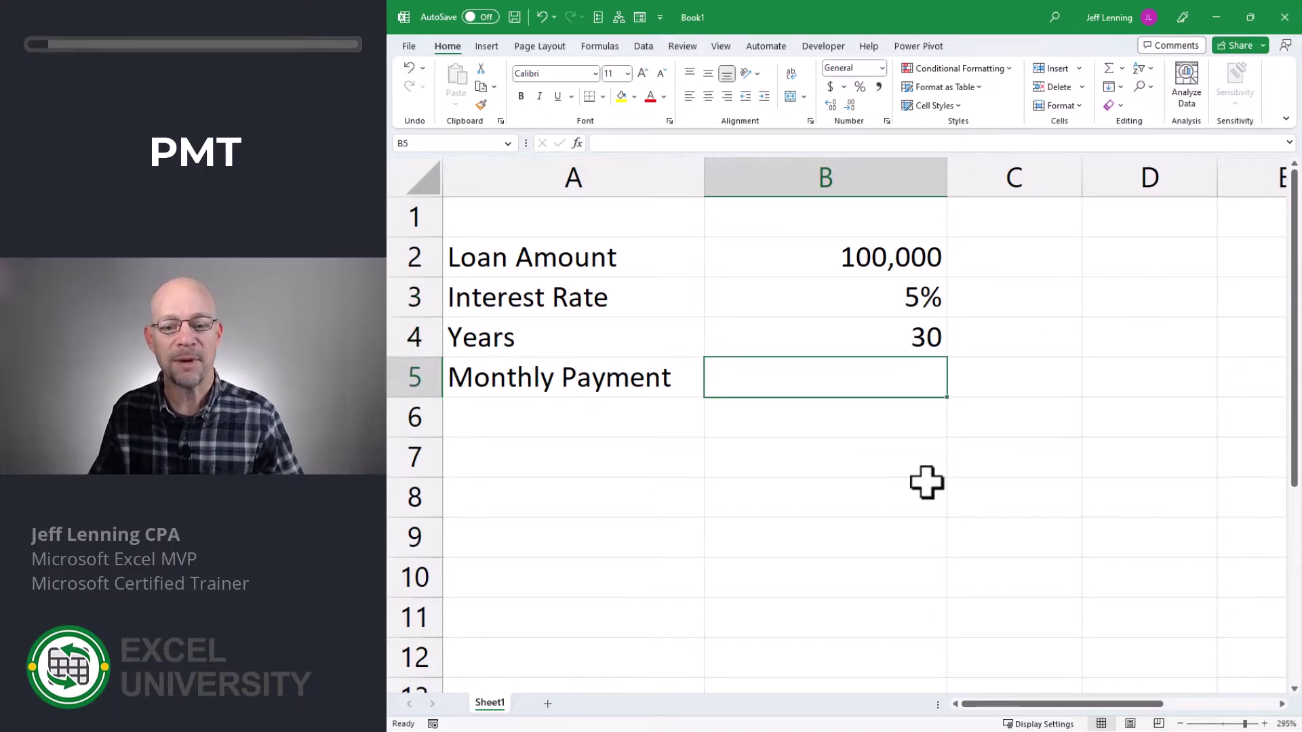
{"action": "left_click", "coordinate": [863, 253]}
{"action": "left_click", "coordinate": [863, 294]}
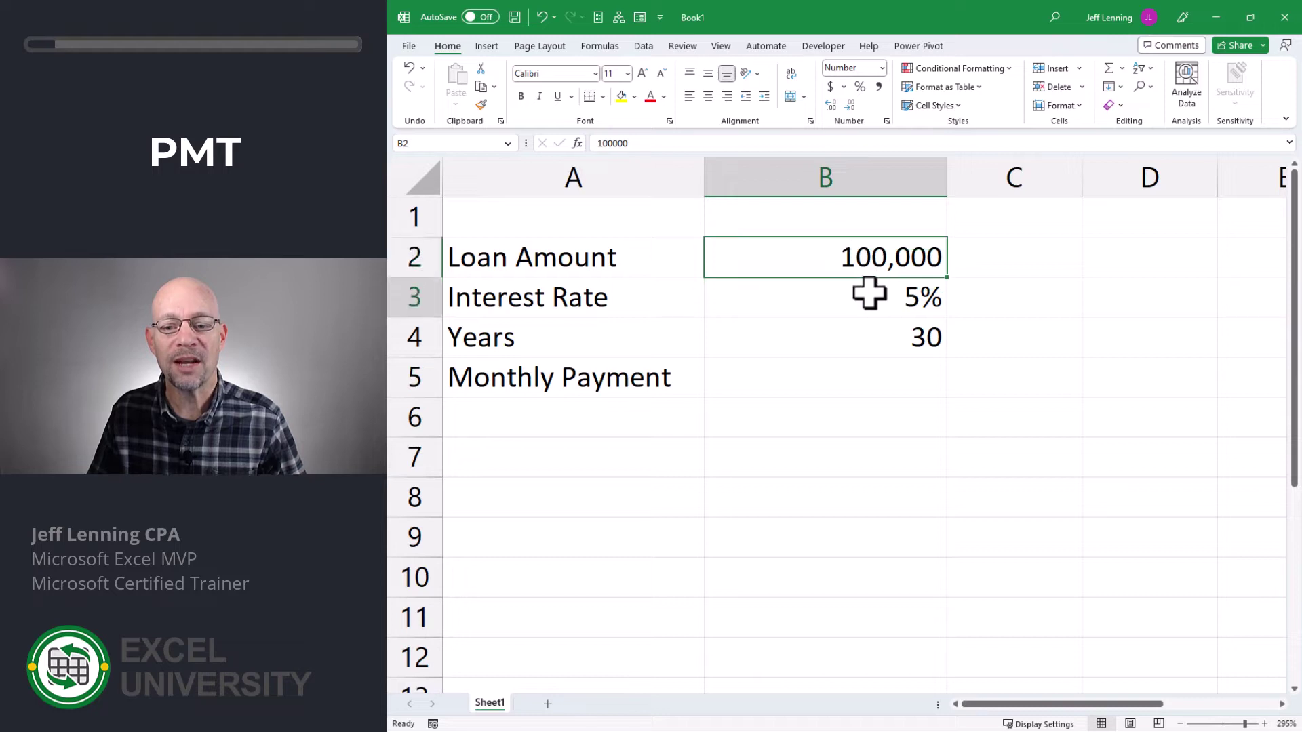
{"action": "left_click", "coordinate": [866, 337]}
{"action": "left_click", "coordinate": [863, 375]}
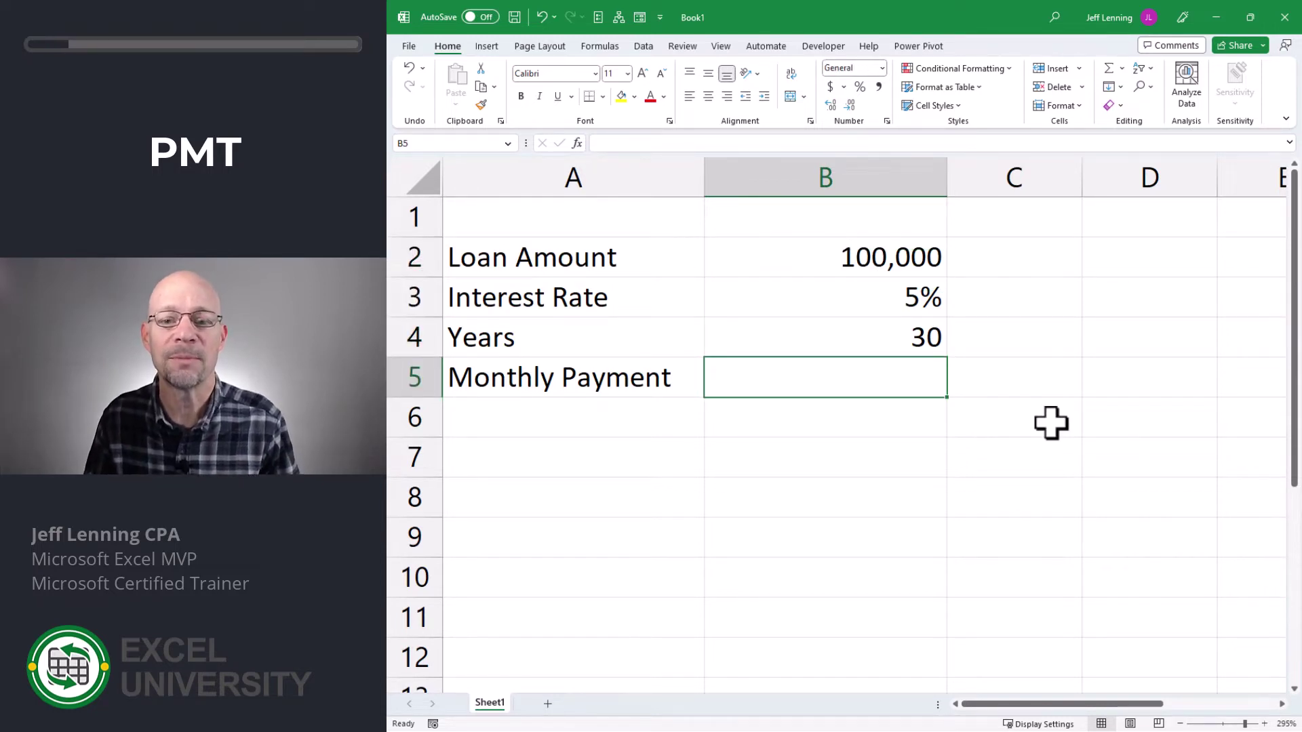
- Enter =PMT(B3,B4,B2) in B5, returning ($6,505.14)
{"action": "type", "text": "=pmt"}
{"action": "key", "text": "Tab"}
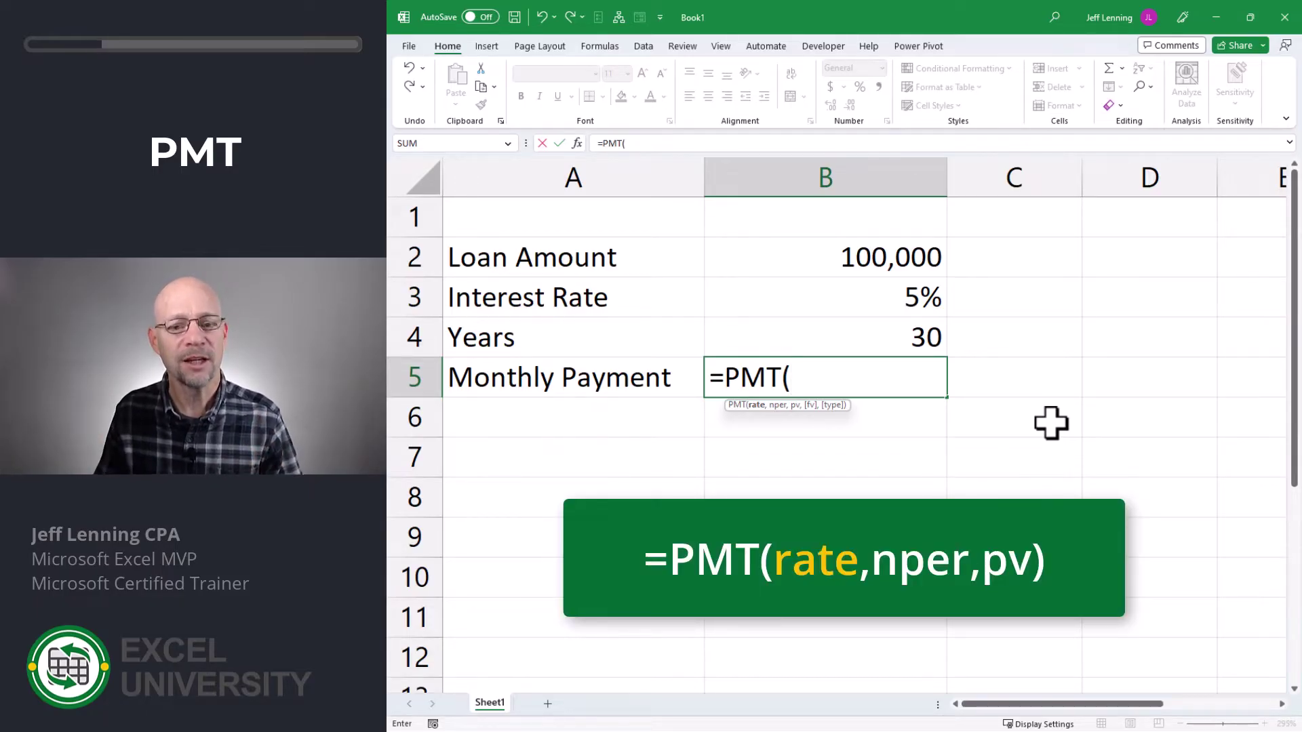
{"action": "key", "text": "Up"}
{"action": "key", "text": "Up"}
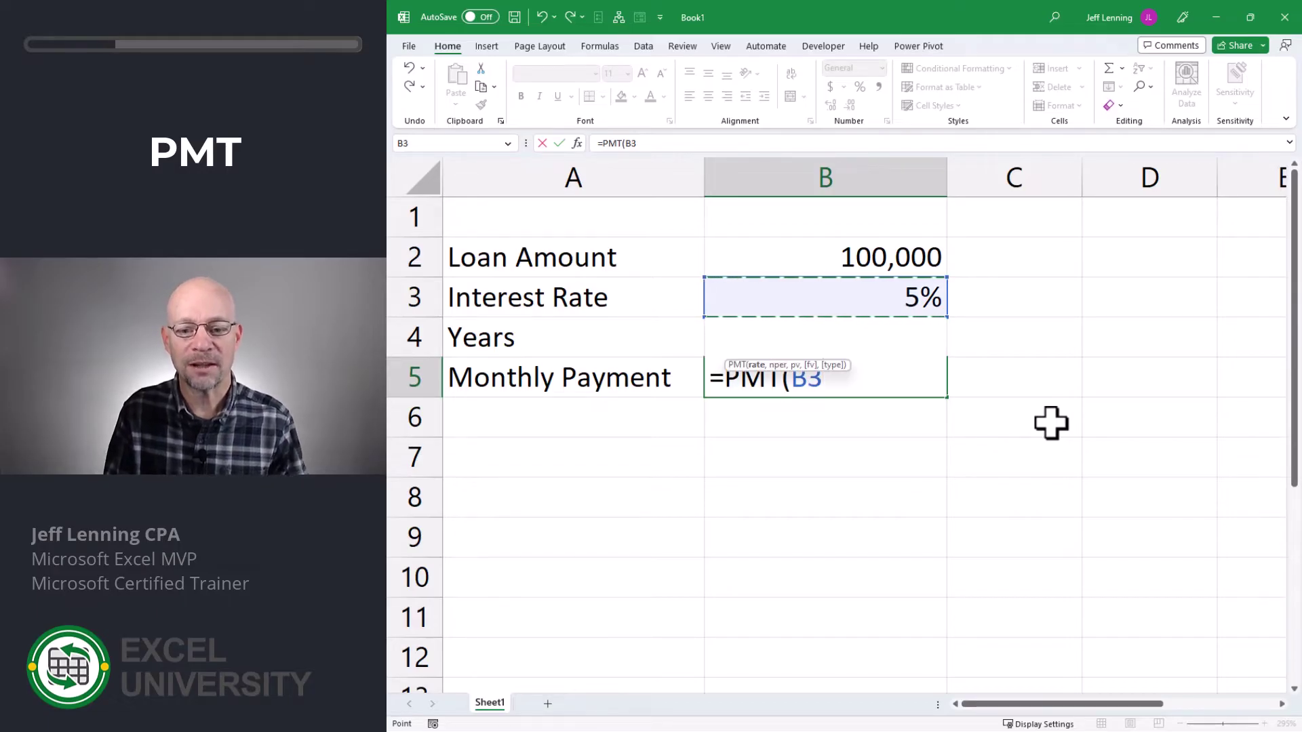
{"action": "type", "text": ","}
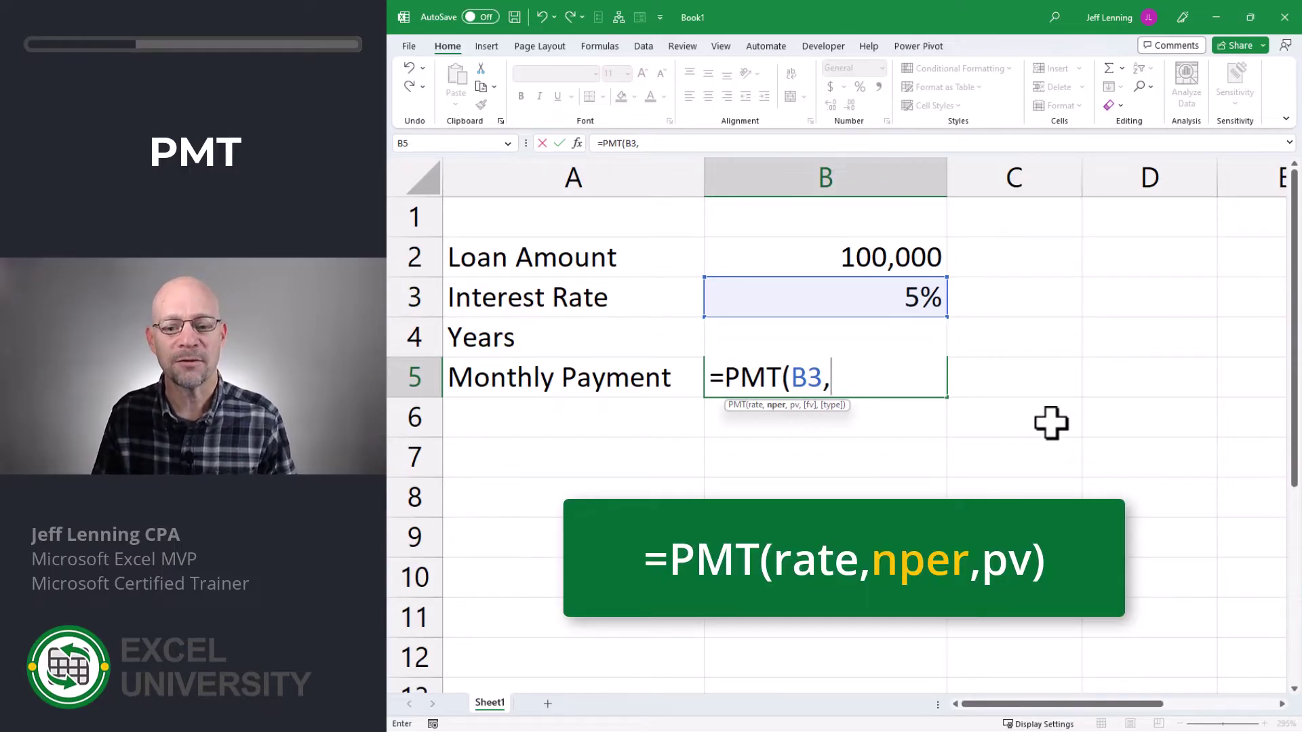
{"action": "key", "text": "Up"}
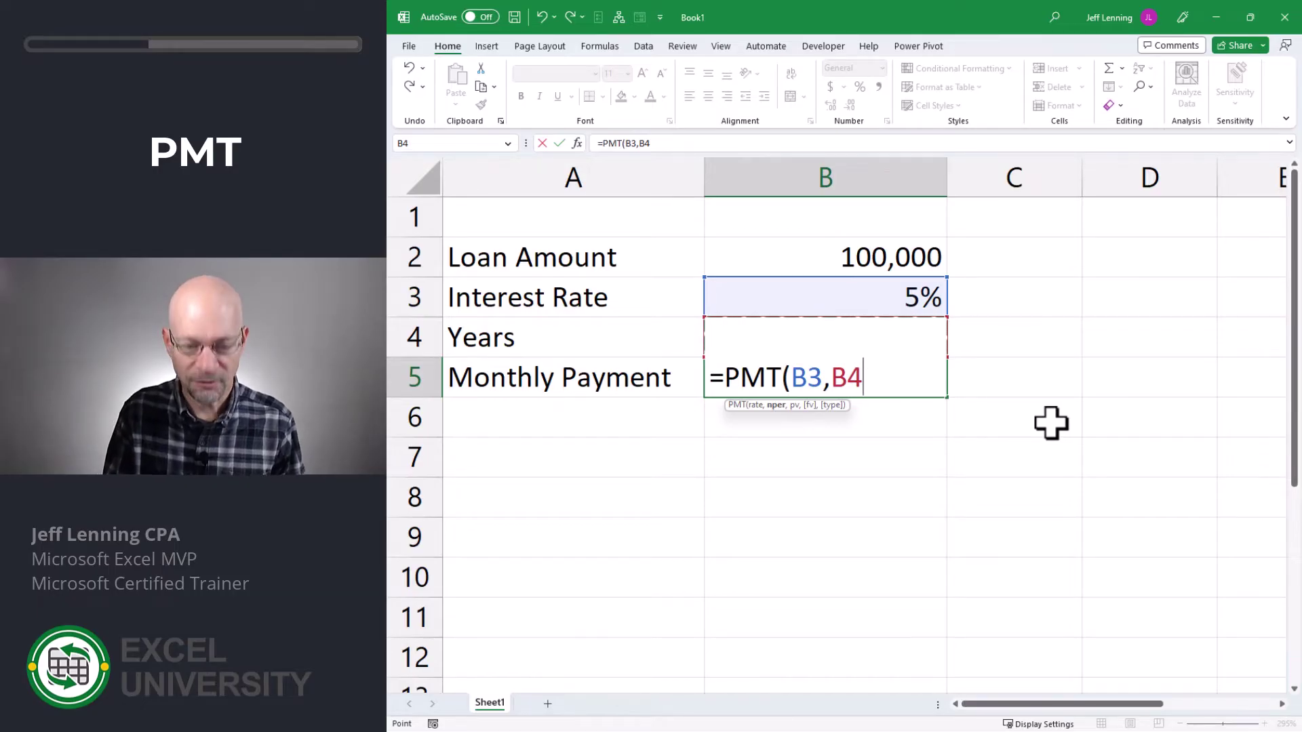
{"action": "type", "text": ","}
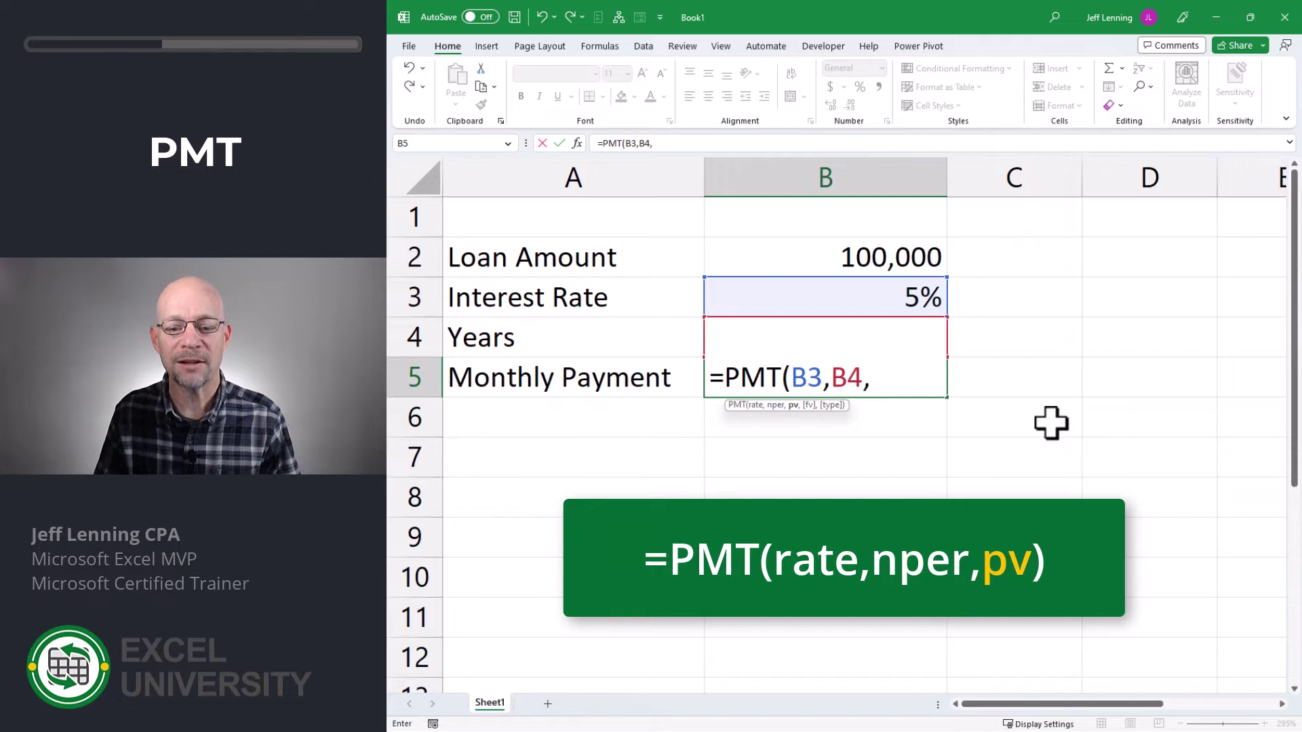
{"action": "key", "text": "Up"}
{"action": "key", "text": "Up"}
{"action": "key", "text": "Up"}
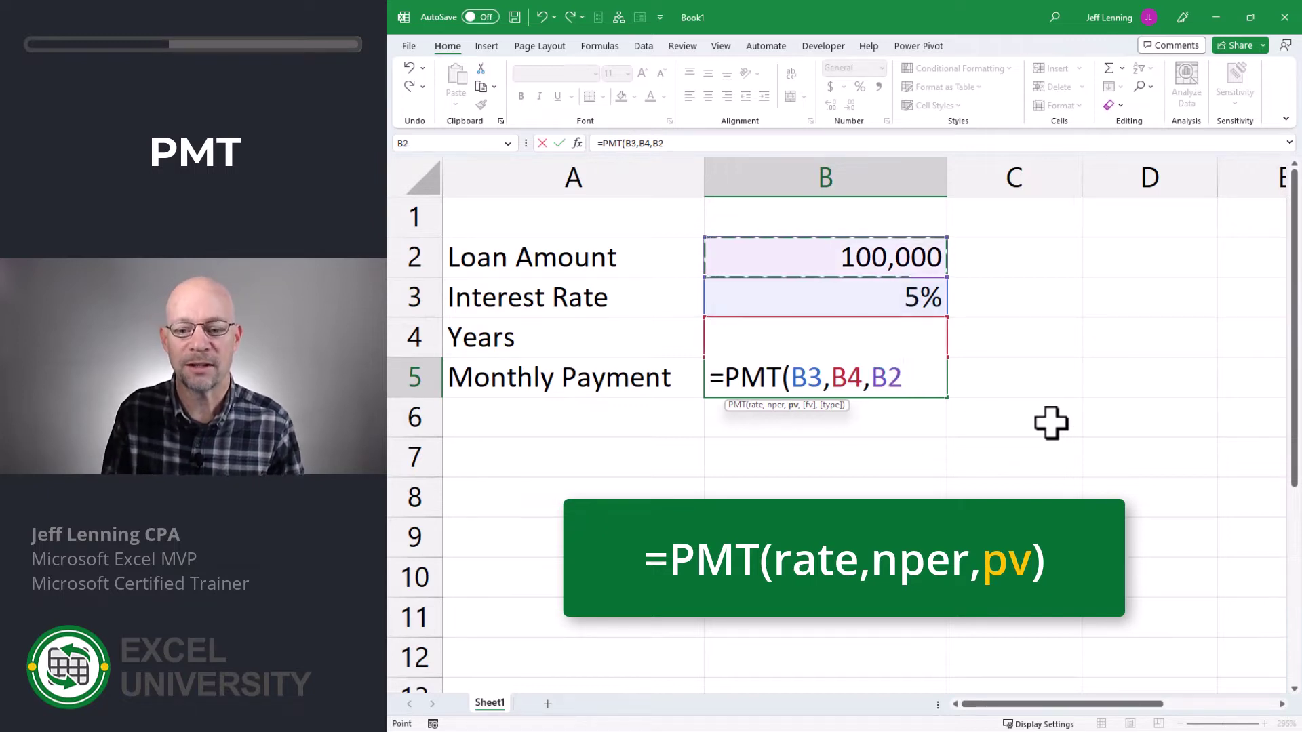
{"action": "type", "text": ")"}
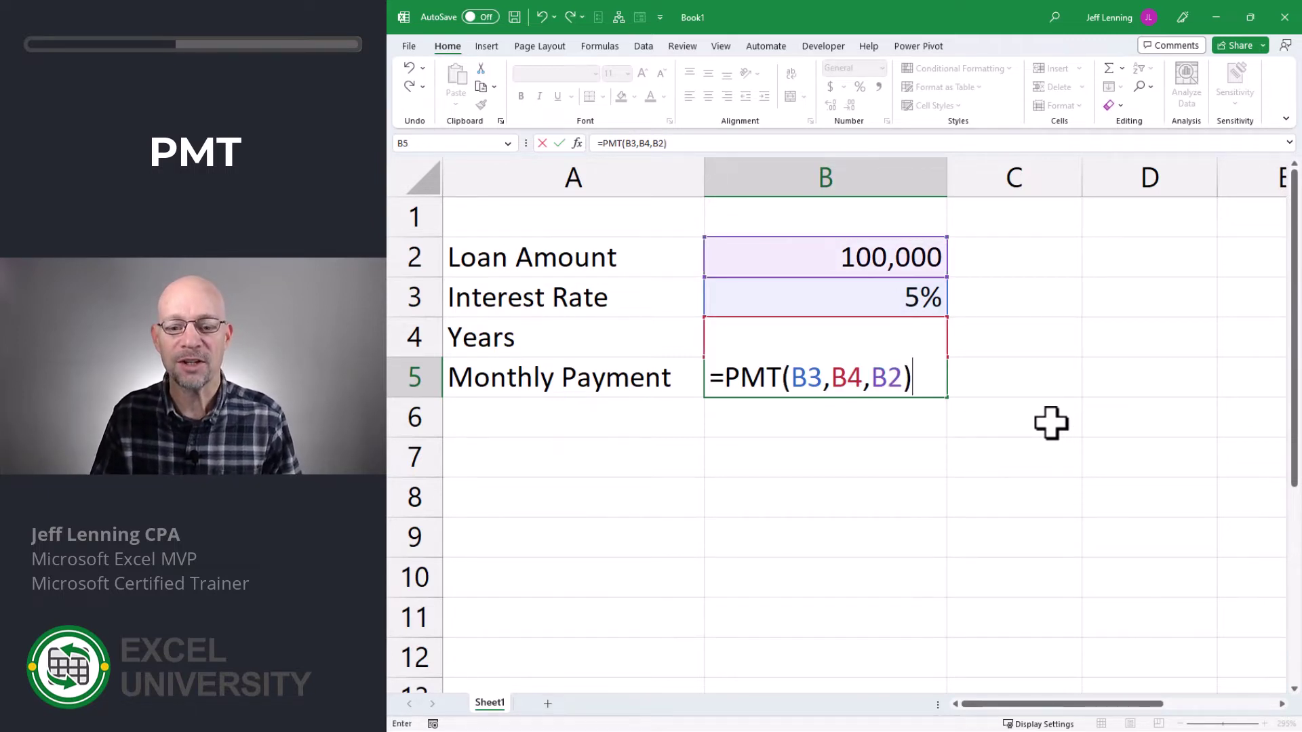
{"action": "key", "text": "Return"}
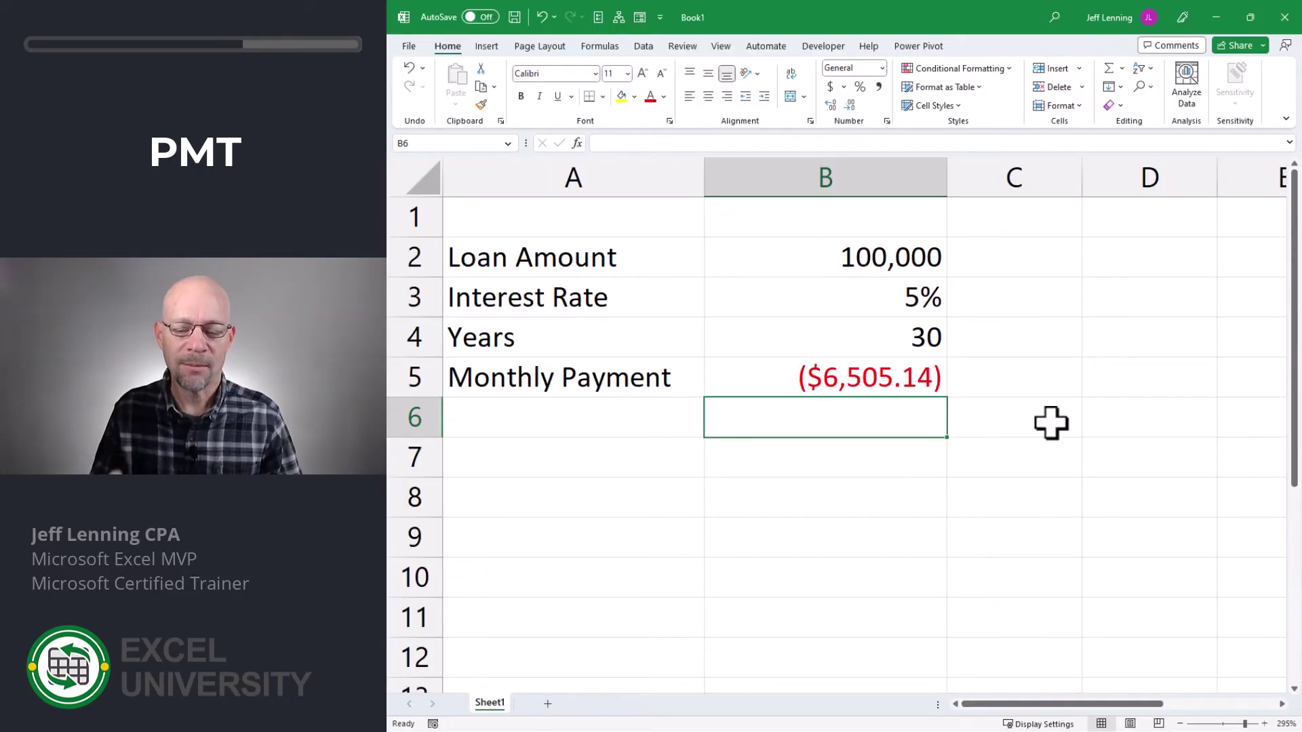
- Check the B5 formula and the B2 loan amount, then put B5 into edit mode
{"action": "key", "text": "Up"}
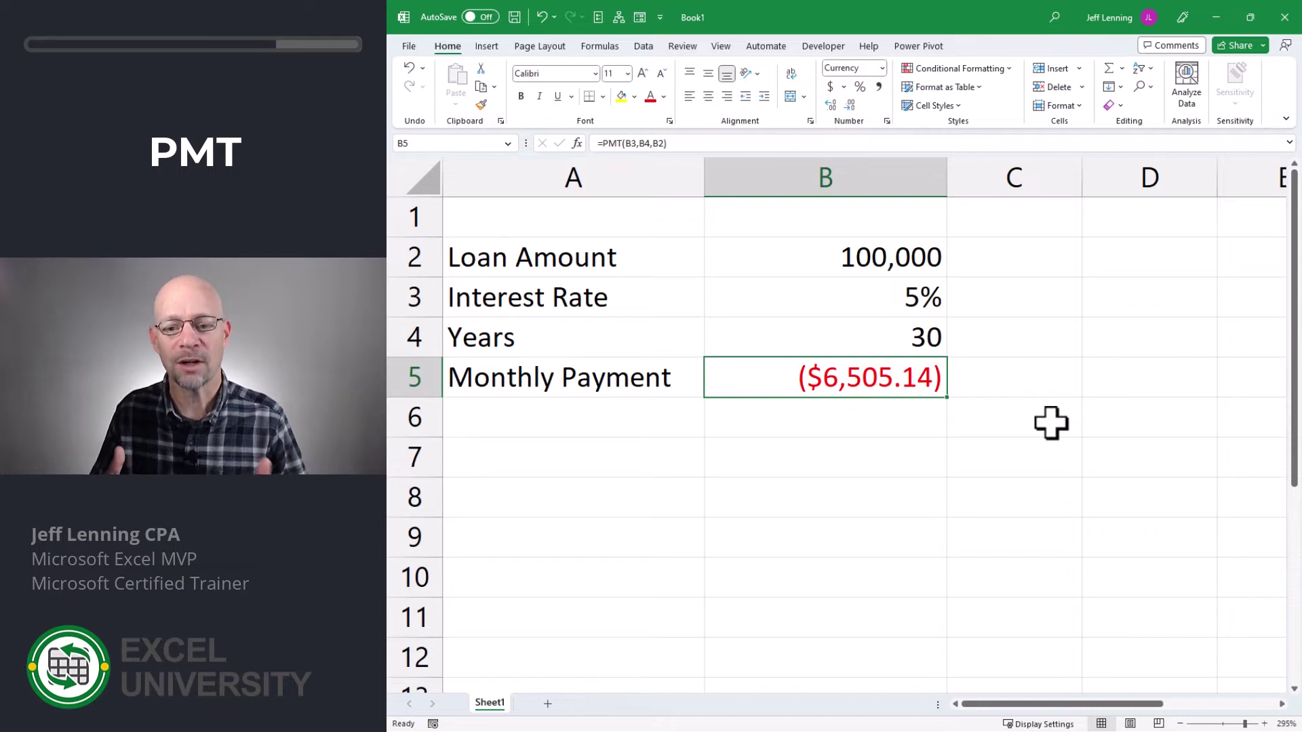
{"action": "key", "text": "Up"}
{"action": "key", "text": "Up"}
{"action": "key", "text": "Up"}
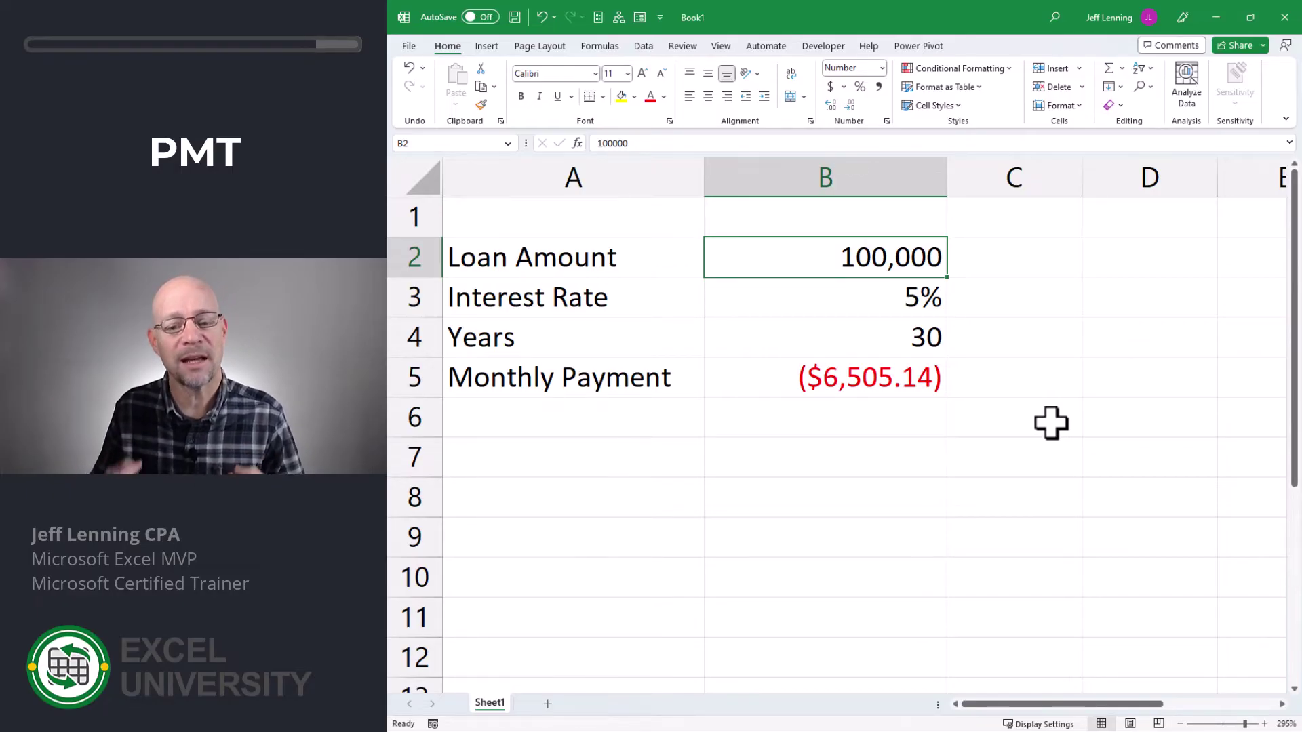
{"action": "key", "text": "Down"}
{"action": "key", "text": "Down"}
{"action": "key", "text": "Down"}
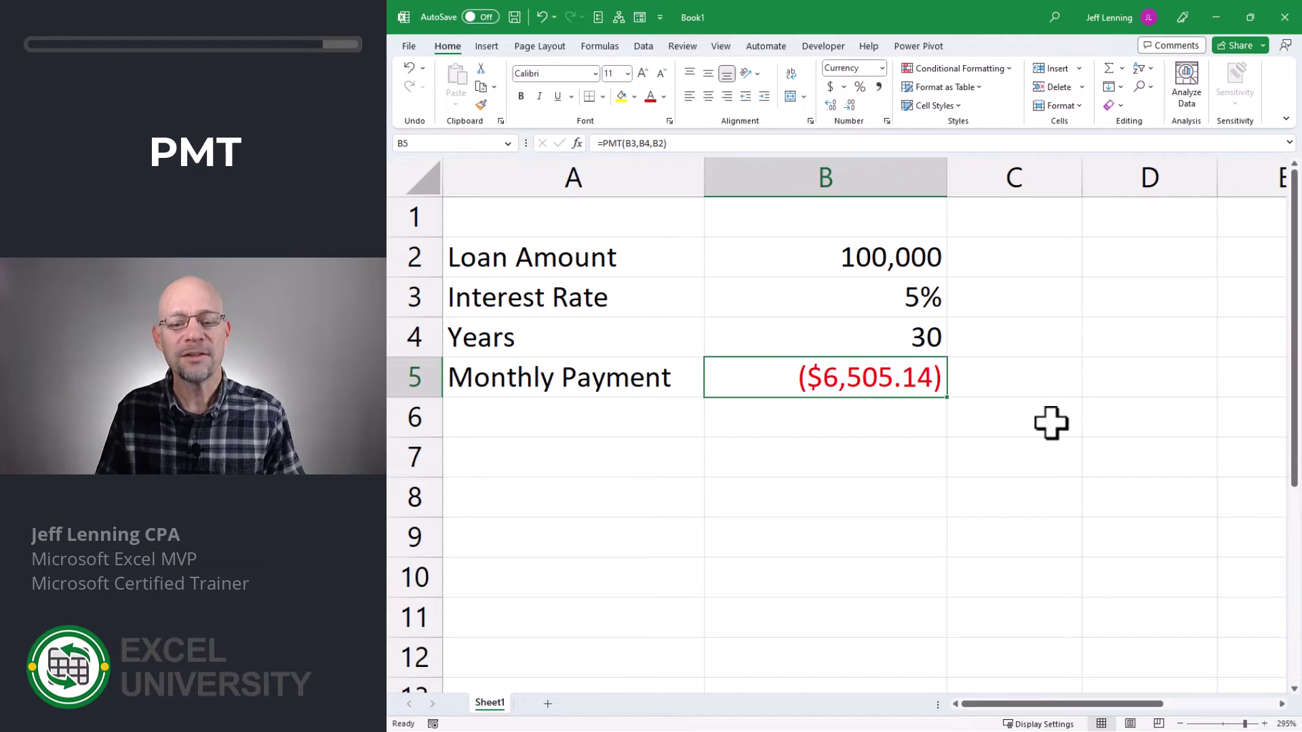
{"action": "key", "text": "F2"}
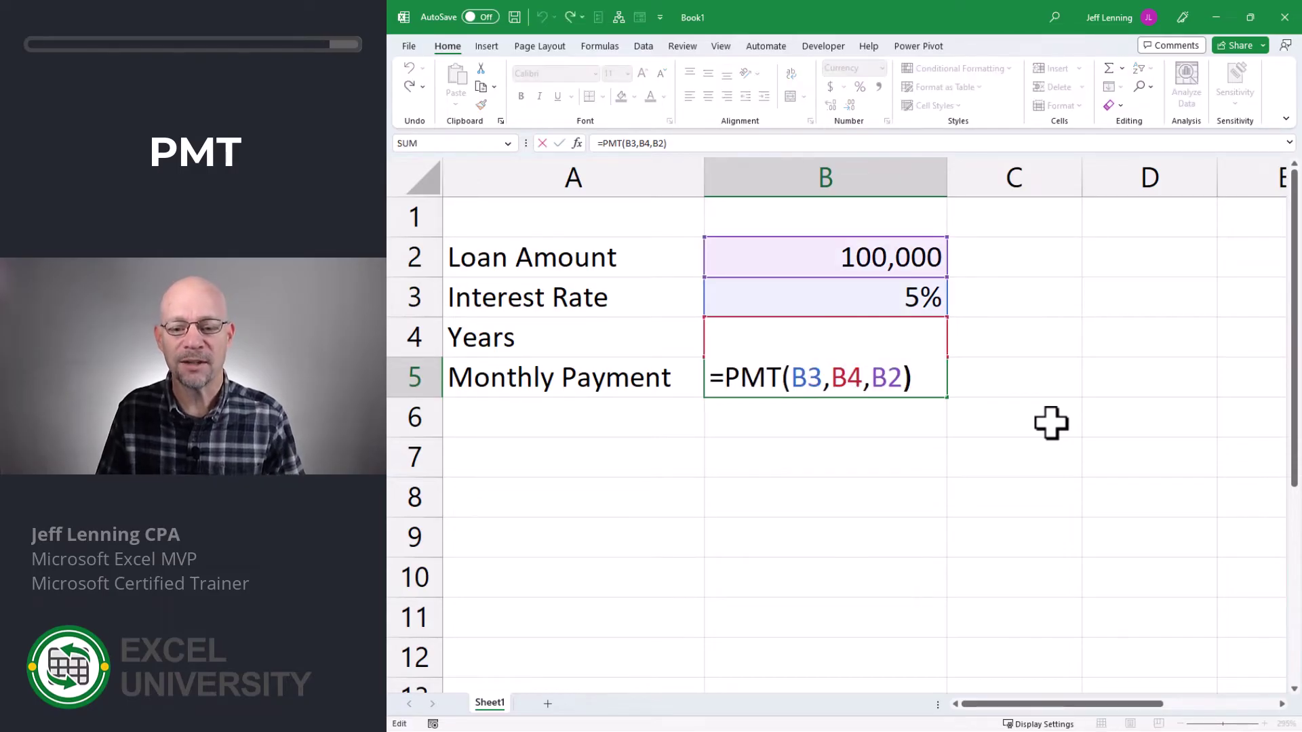
- Insert a minus after the equals sign so B5 reads =-PMT(B3,B4,B2) and shows $6,505.14
{"action": "key", "text": "Home"}
{"action": "key", "text": "Right"}
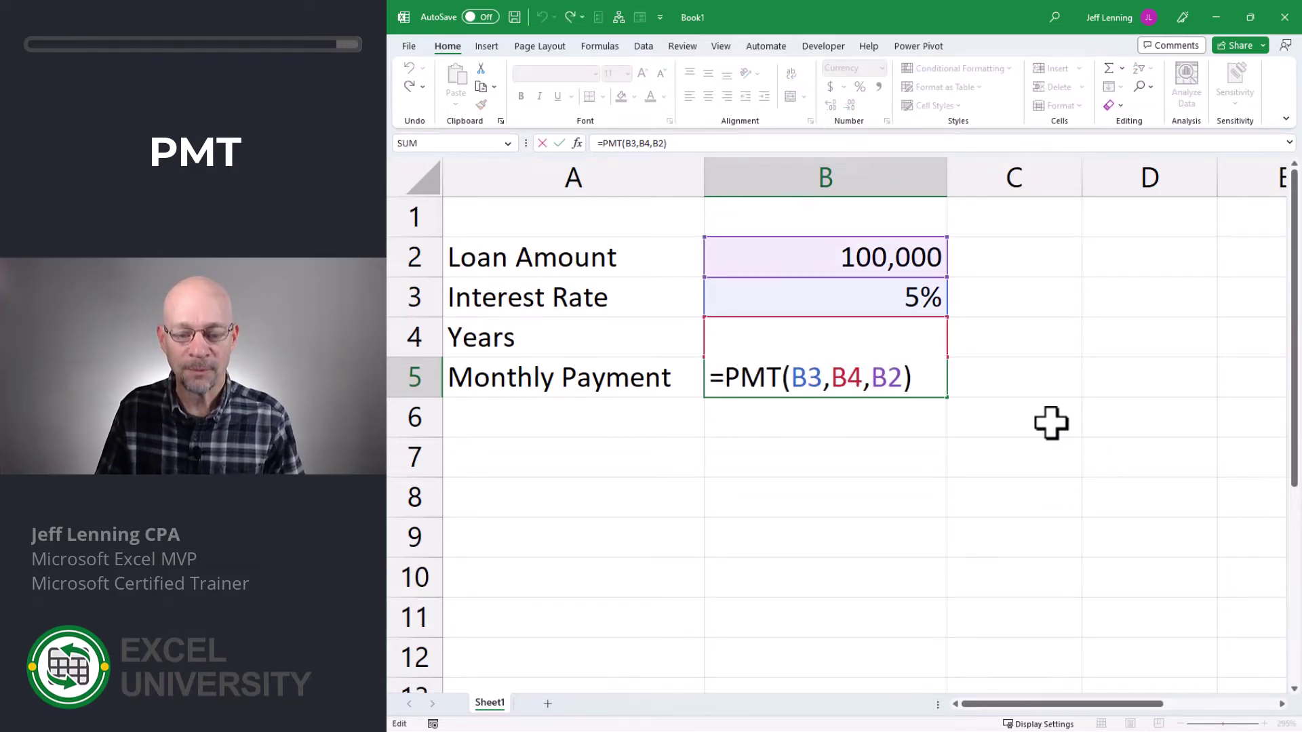
{"action": "type", "text": "-"}
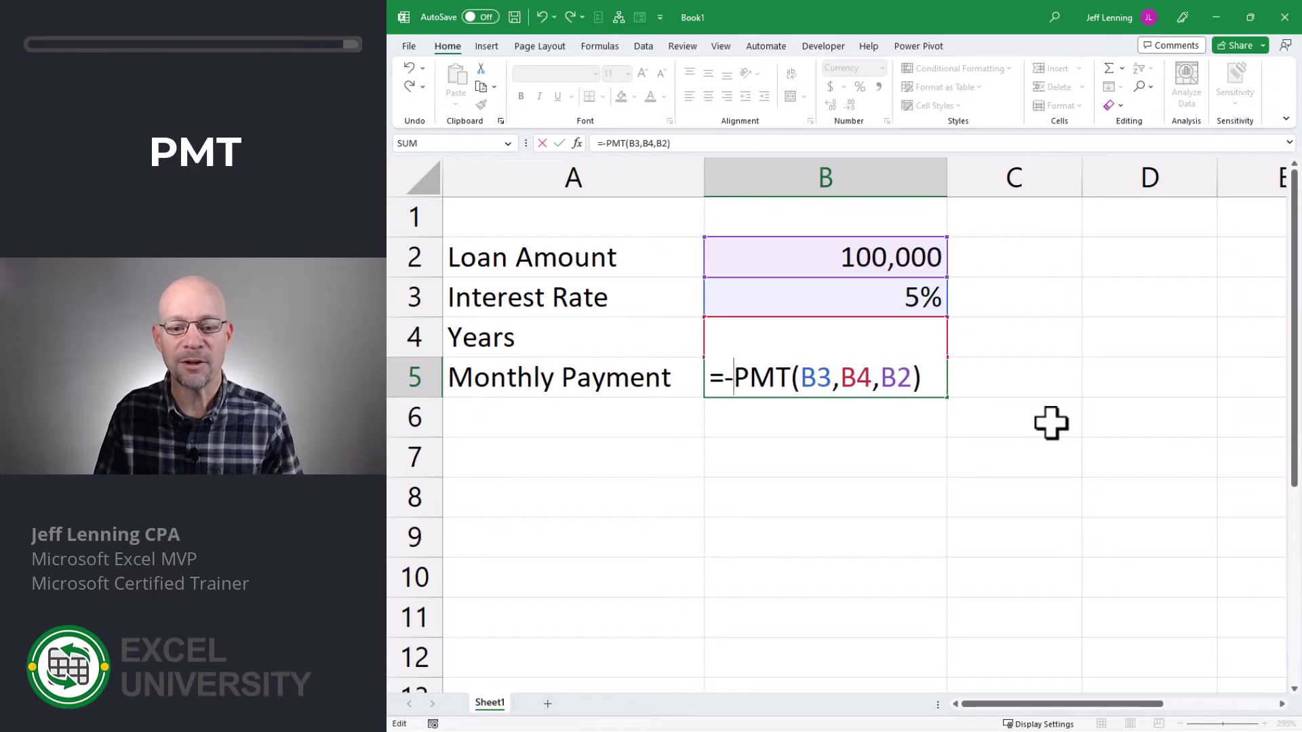
{"action": "key", "text": "Return"}
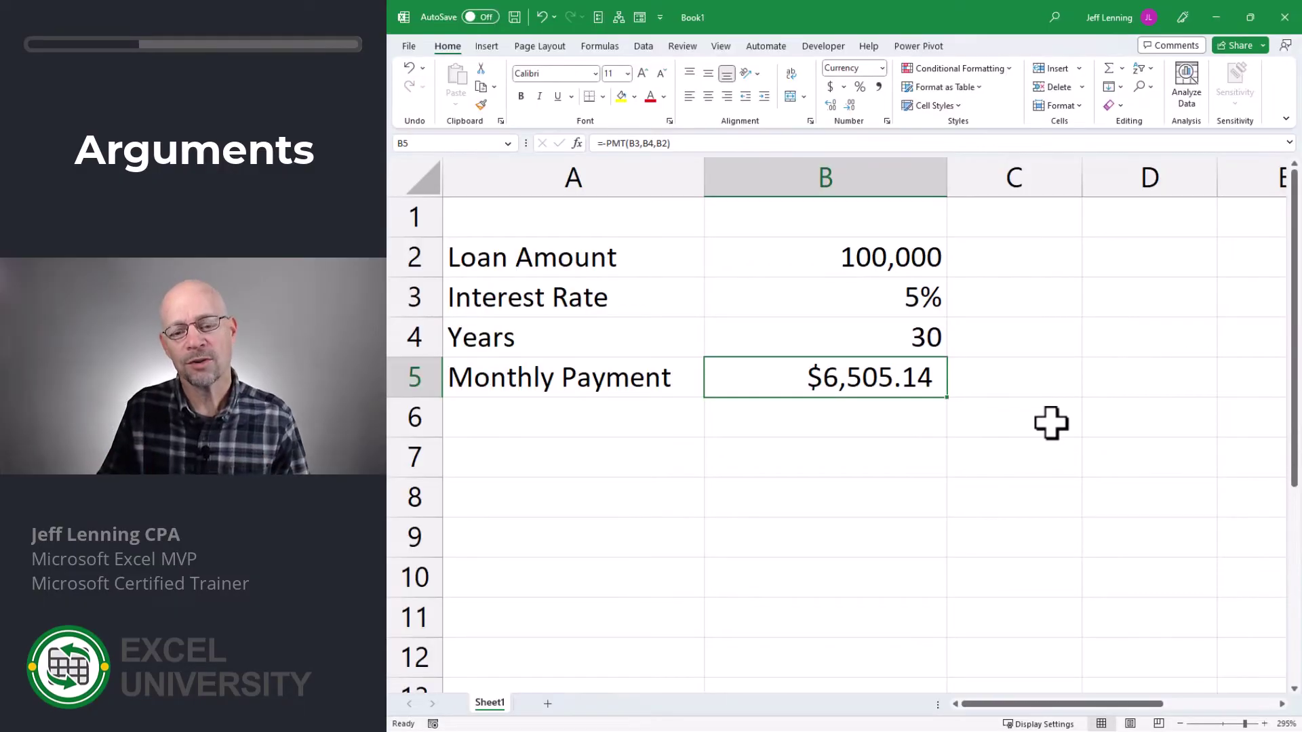
- Check the B3 interest rate and B4 years, then return to the Monthly Payment cell B5
{"action": "key", "text": "Up"}
{"action": "key", "text": "Up"}
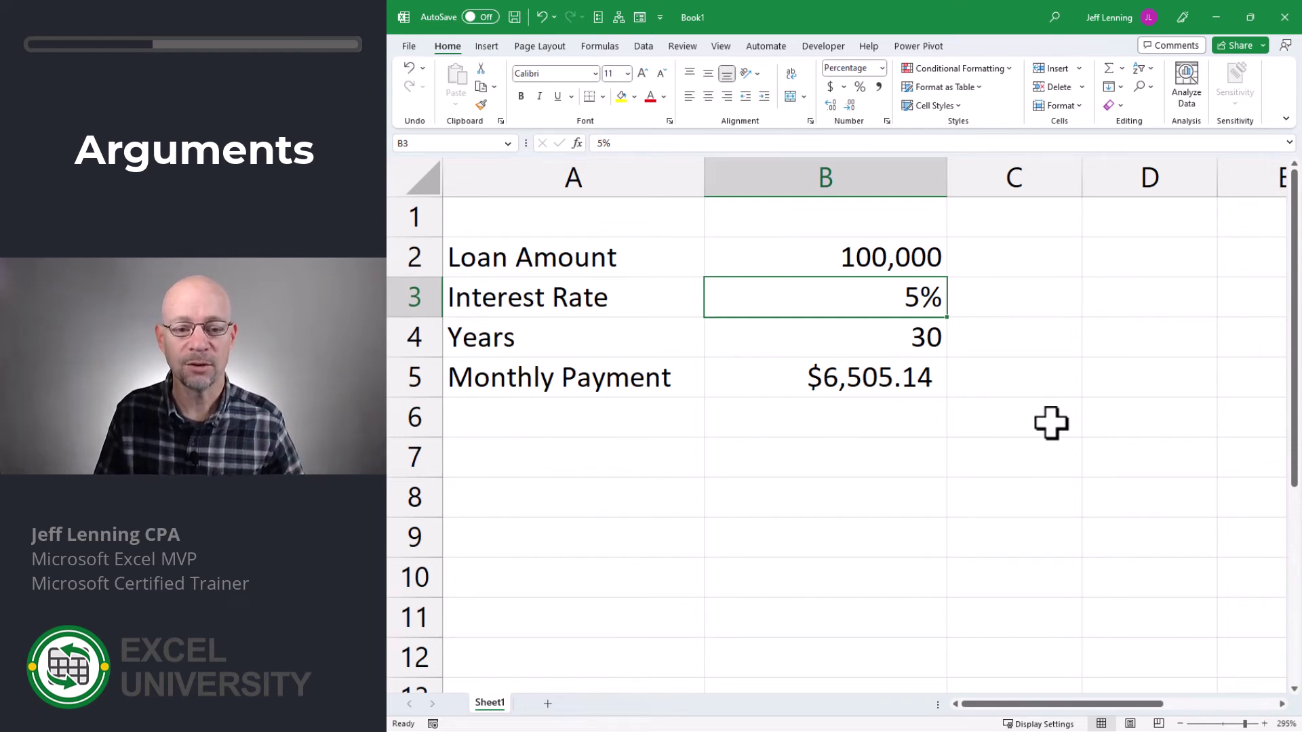
{"action": "key", "text": "Down"}
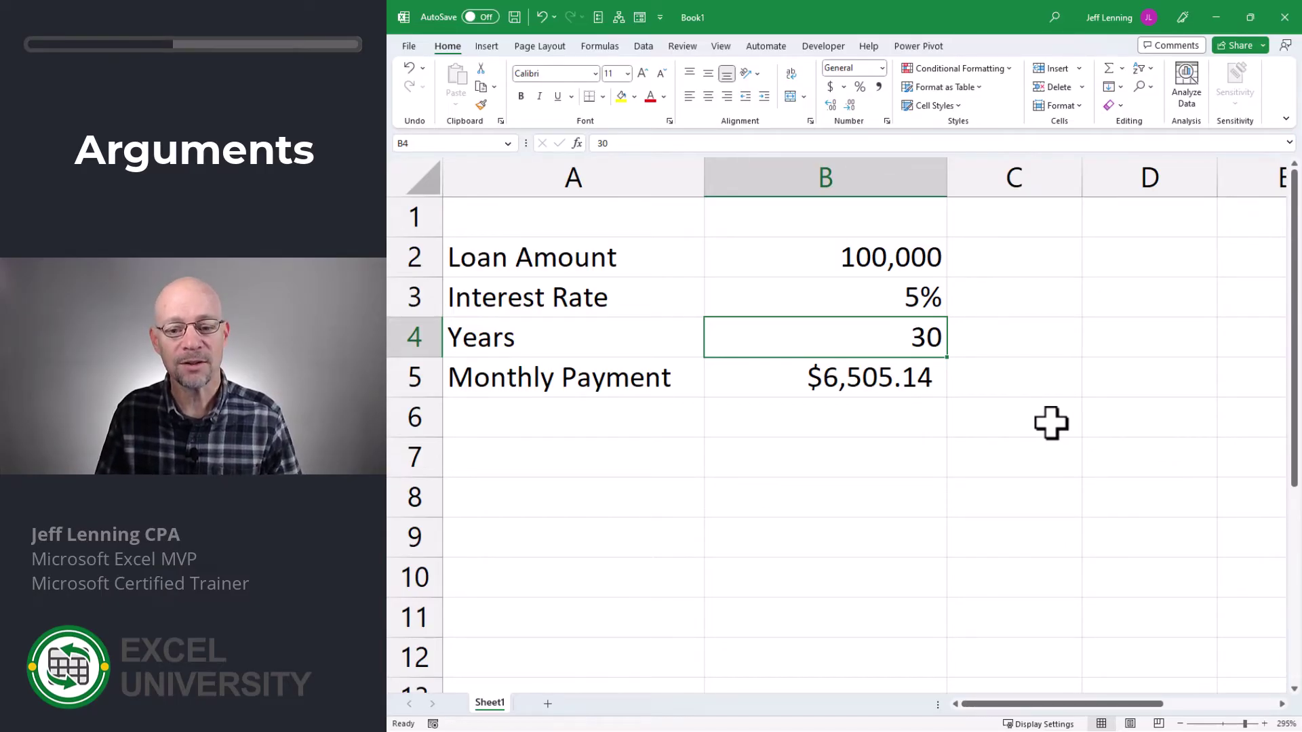
{"action": "key", "text": "Down"}
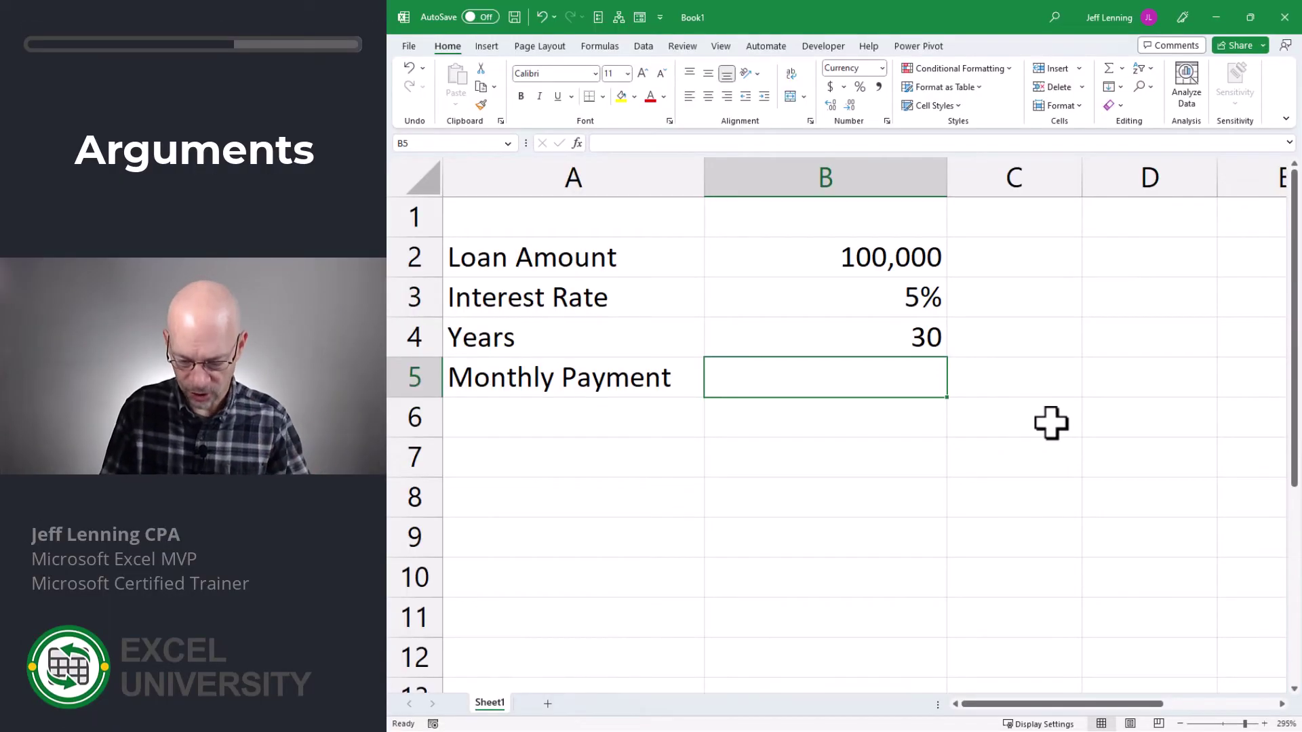
- Enter =-PMT(B3/12,B4*12,B2) in B5 for a $536.82 monthly payment
{"action": "type", "text": "=-pmt"}
{"action": "key", "text": "Tab"}
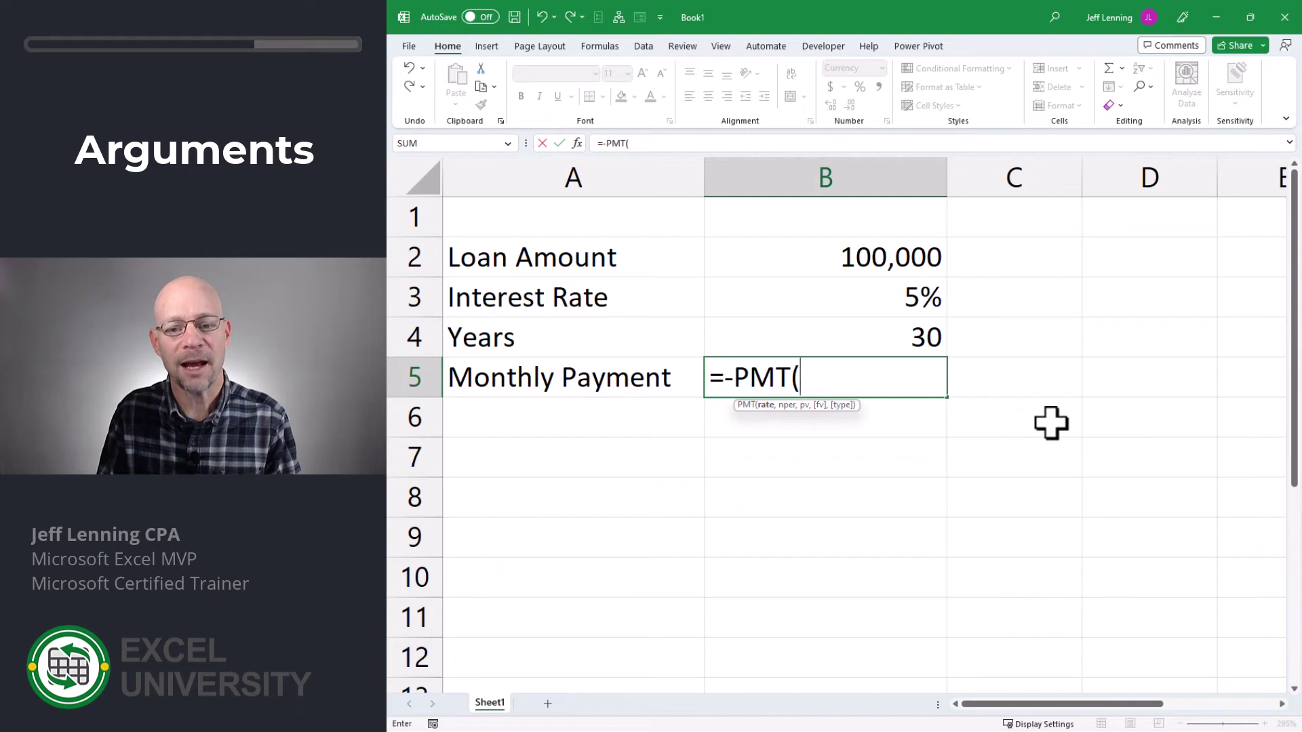
{"action": "key", "text": "Up"}
{"action": "key", "text": "Up"}
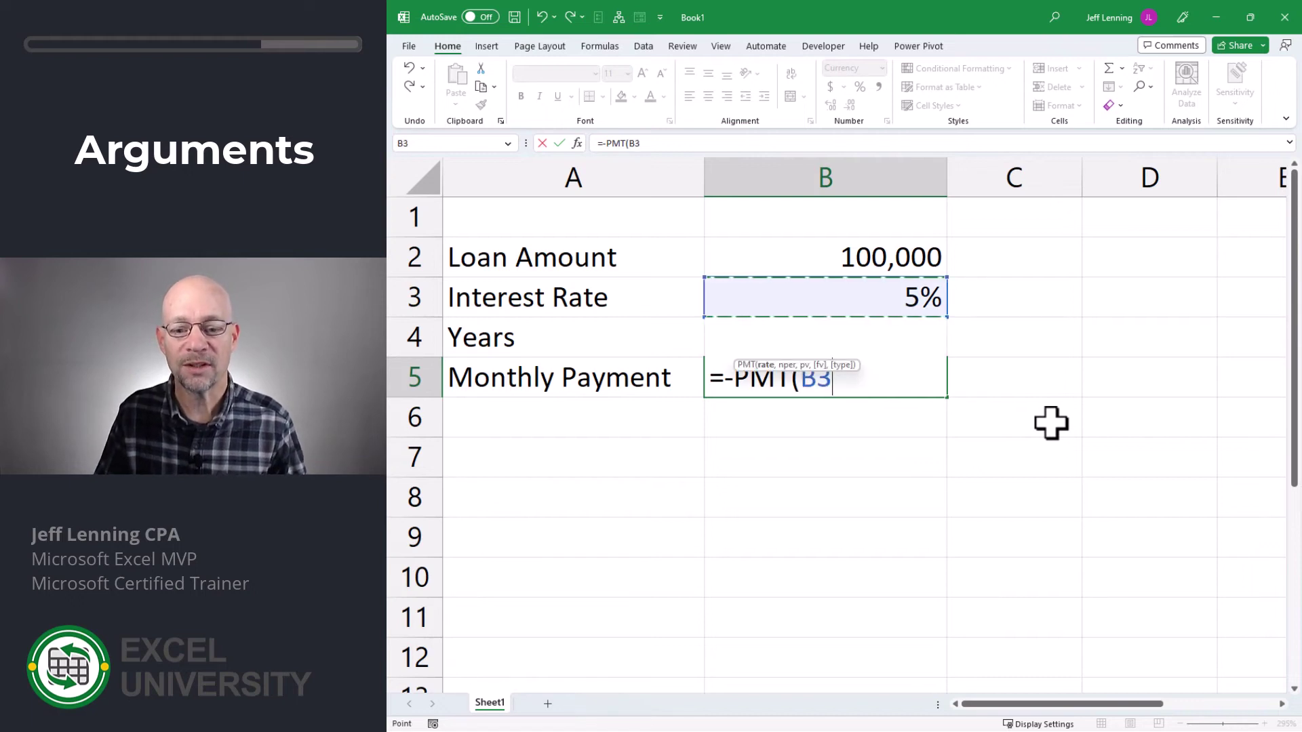
{"action": "type", "text": "/12,"}
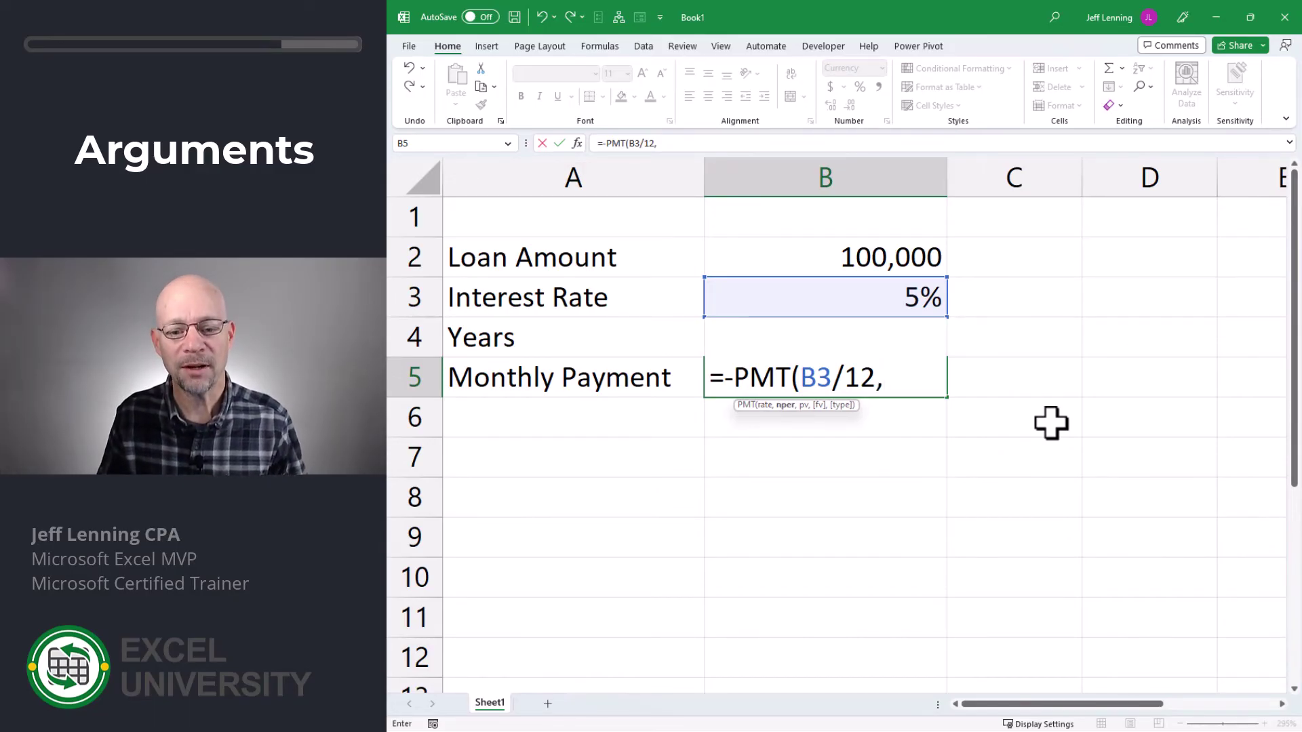
{"action": "key", "text": "Up"}
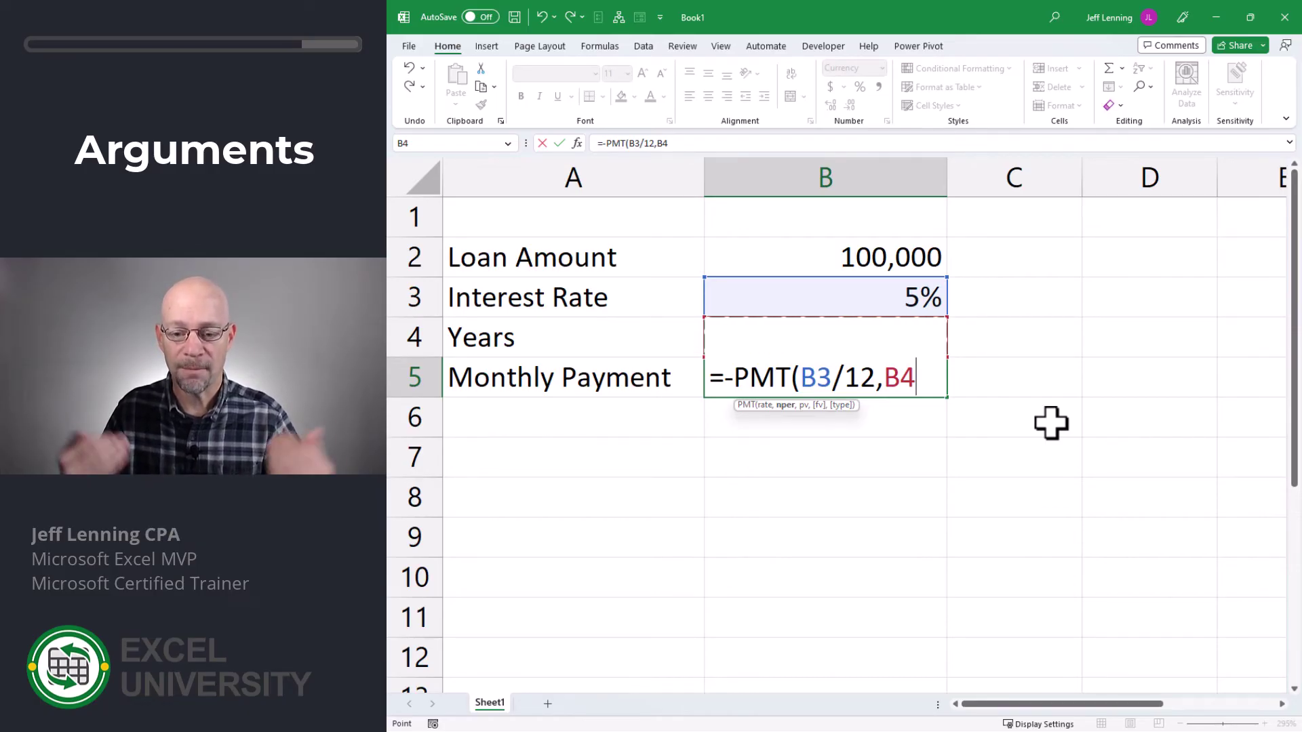
{"action": "type", "text": "*"}
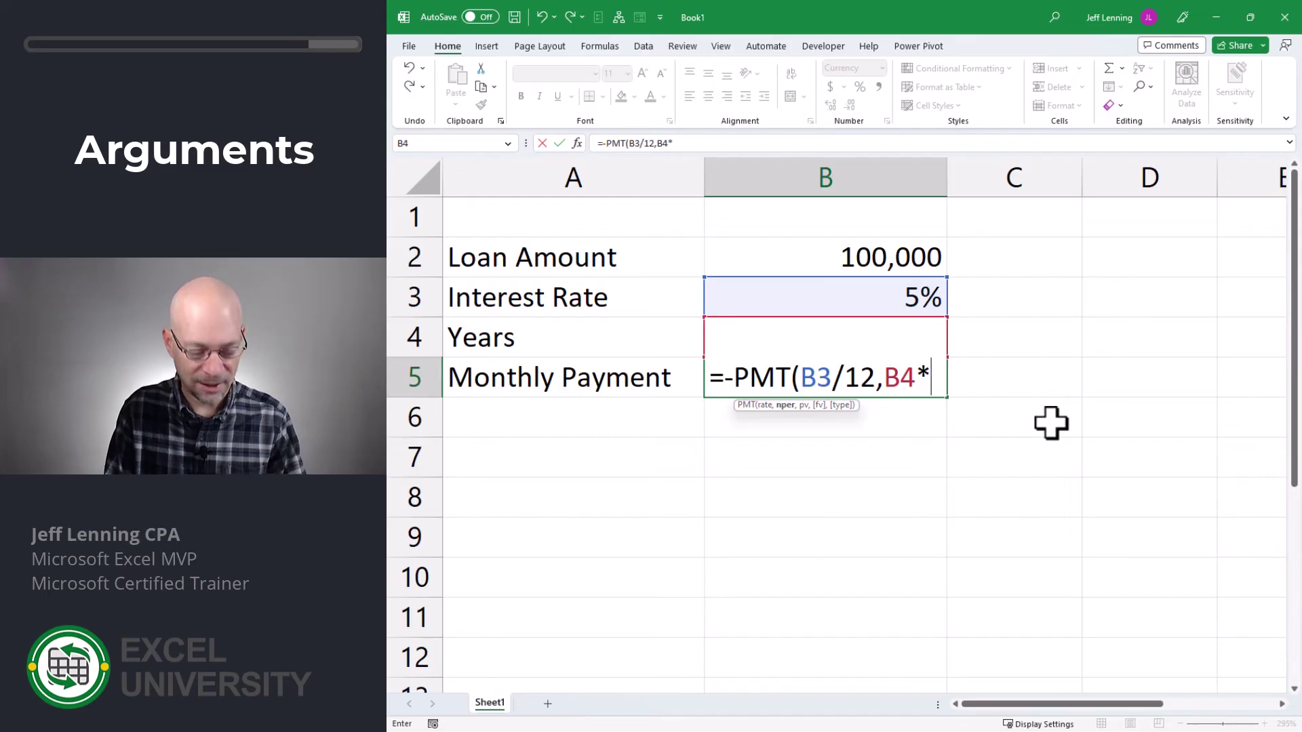
{"action": "type", "text": "12,"}
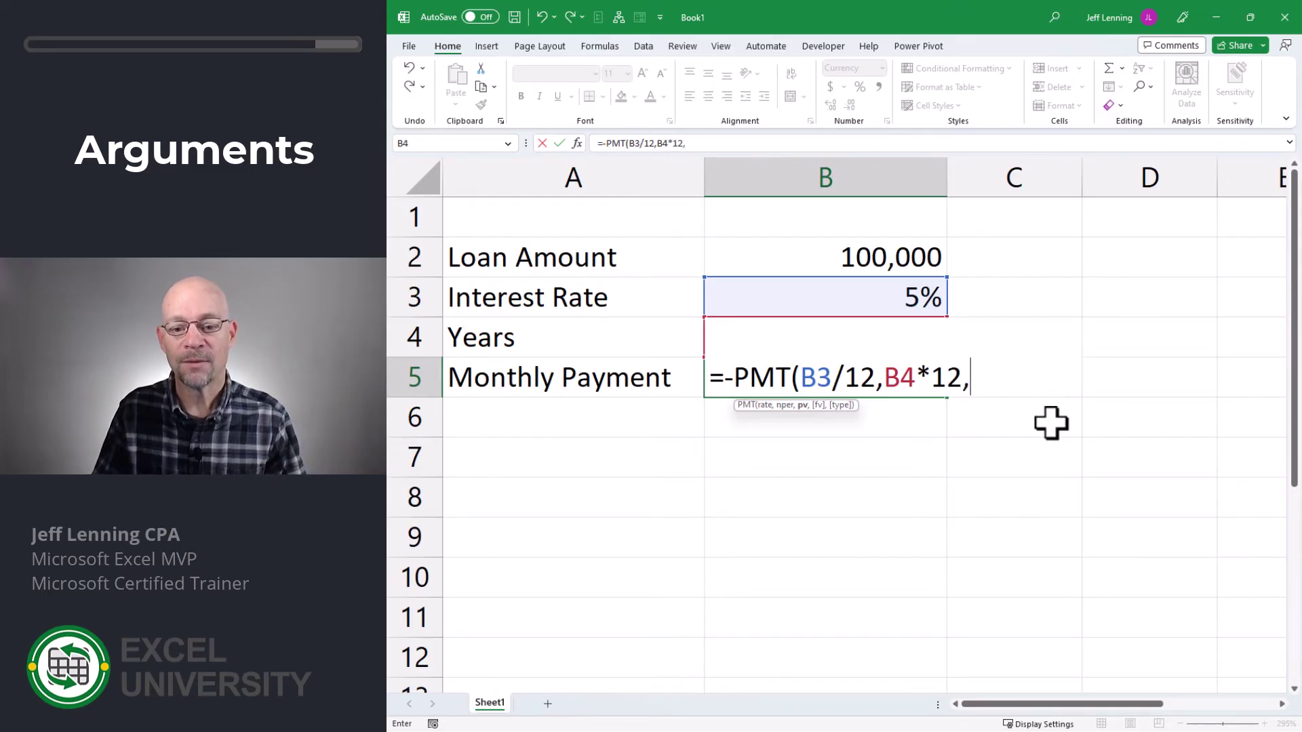
{"action": "key", "text": "Up"}
{"action": "key", "text": "Up"}
{"action": "key", "text": "Up"}
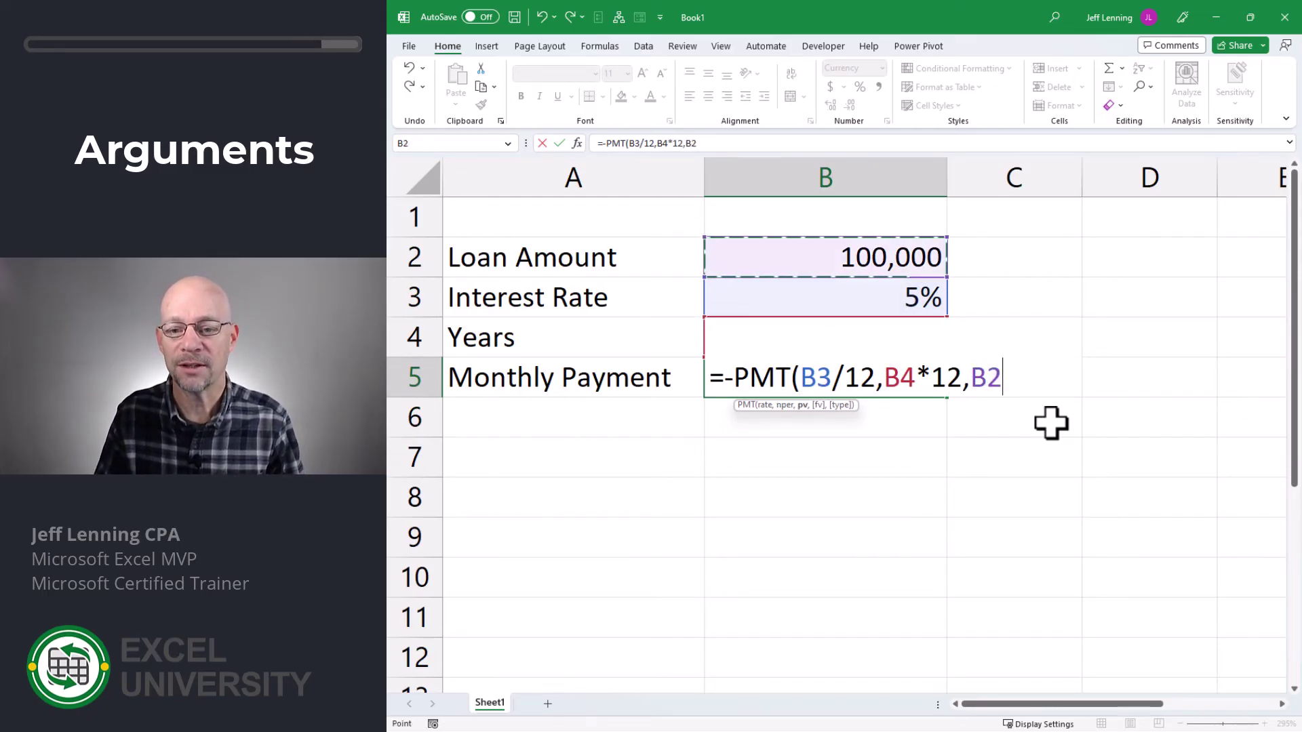
{"action": "type", "text": ")"}
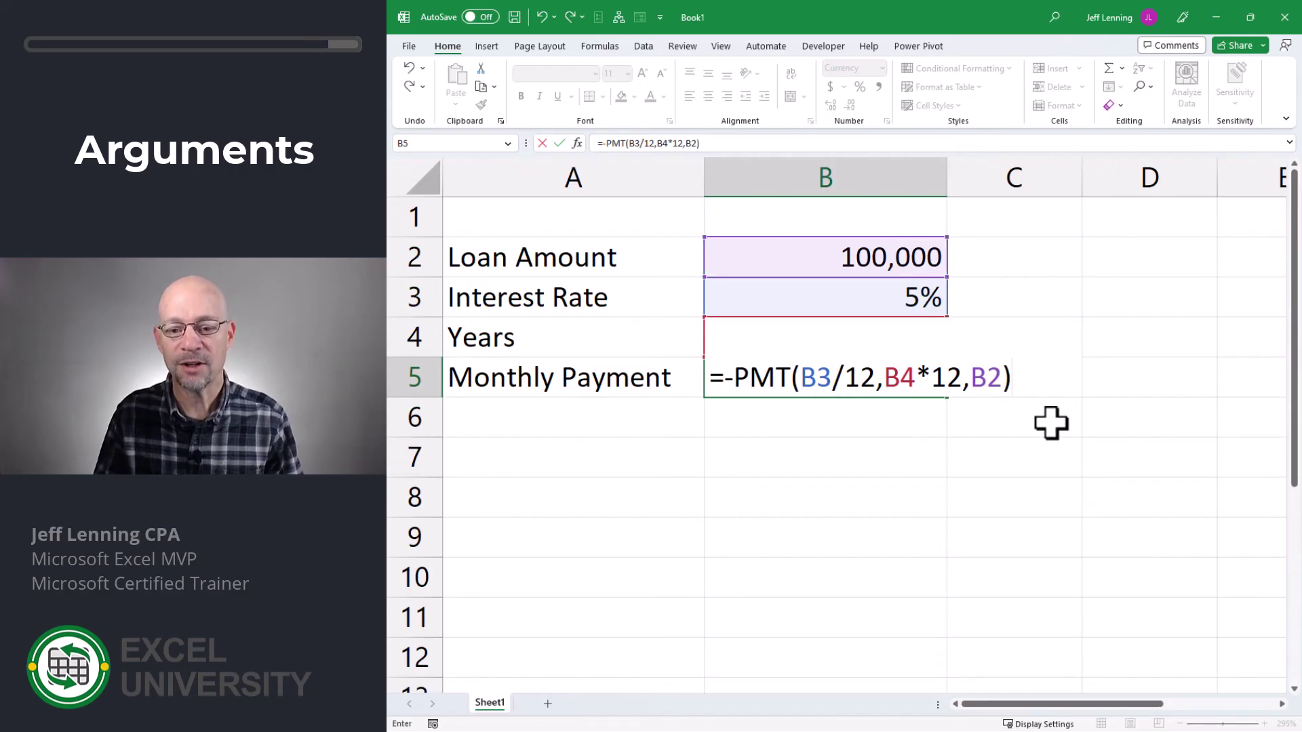
{"action": "key", "text": "Return"}
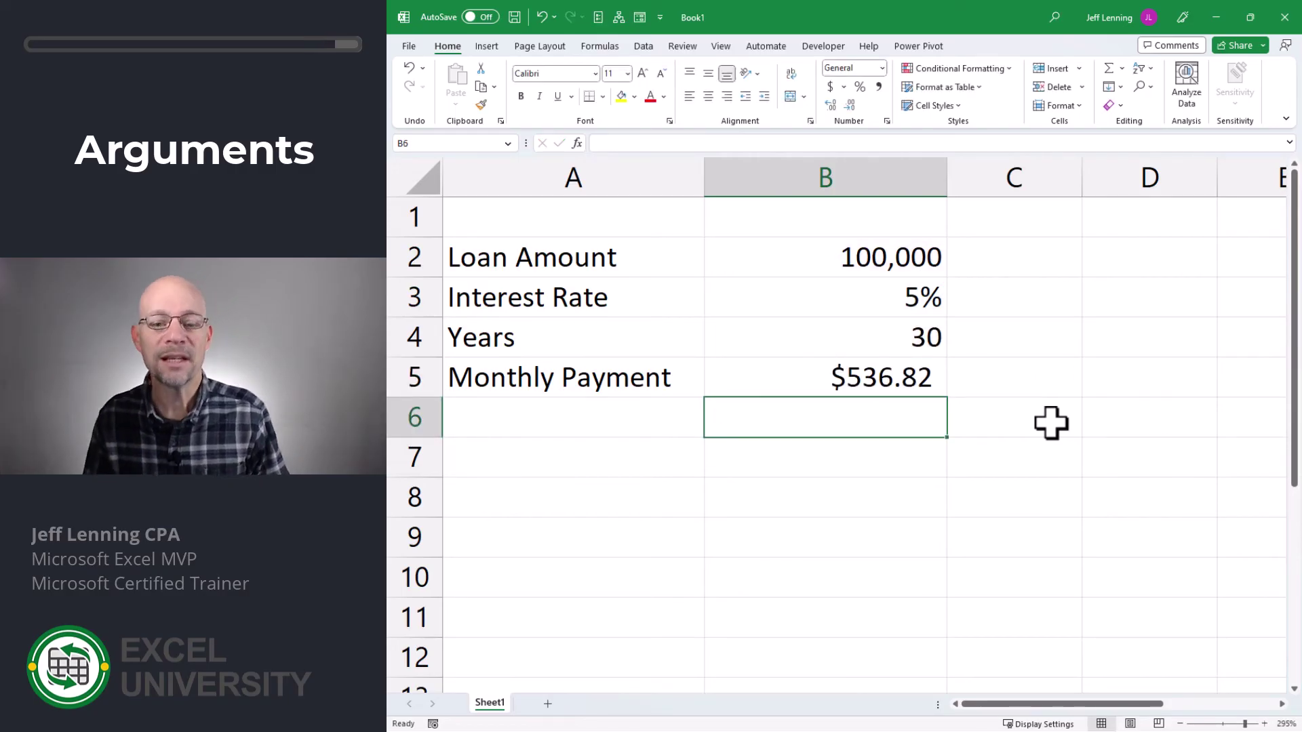